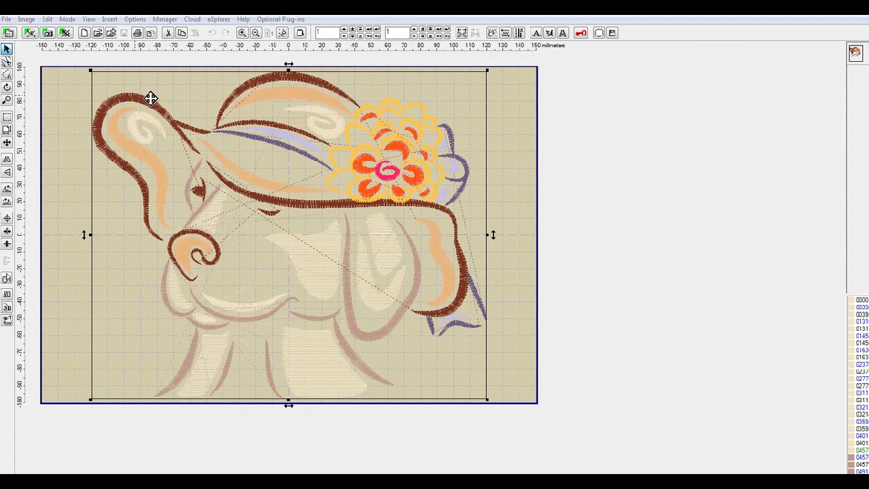
Close the dog-in-hat design in Embird Editor from the File menu
click(6, 19)
Close the editor's design and reopen the dog-in-hat design from the recent files list
click(29, 80)
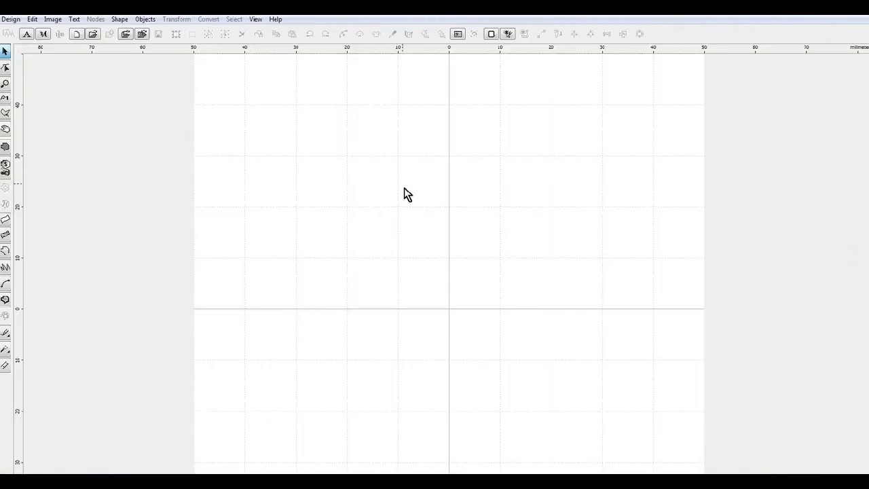
click(11, 19)
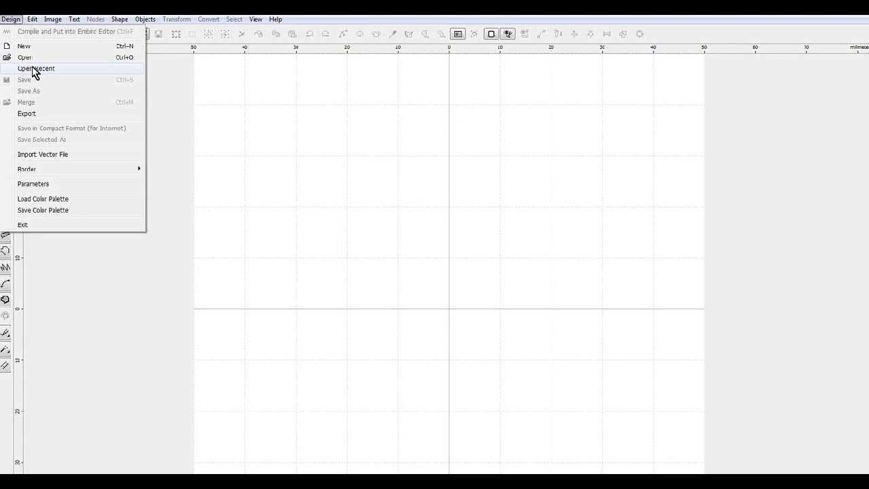
mouse_move(34, 71)
click(358, 92)
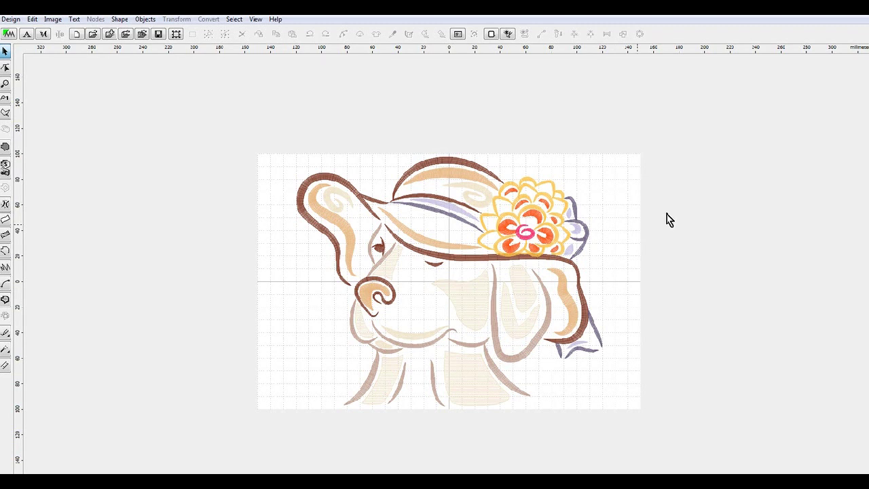
Select the dog design, shrink it from its top-right corner, and drag it higher
click(556, 225)
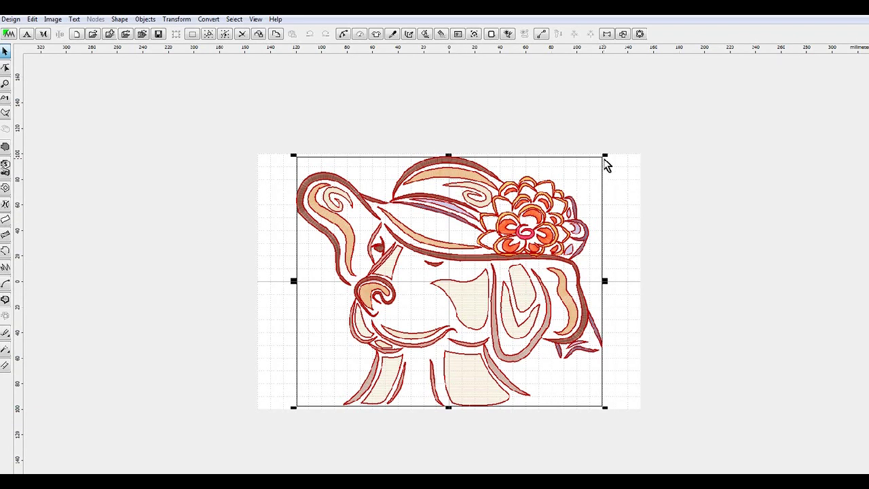
drag(605, 157, 511, 231)
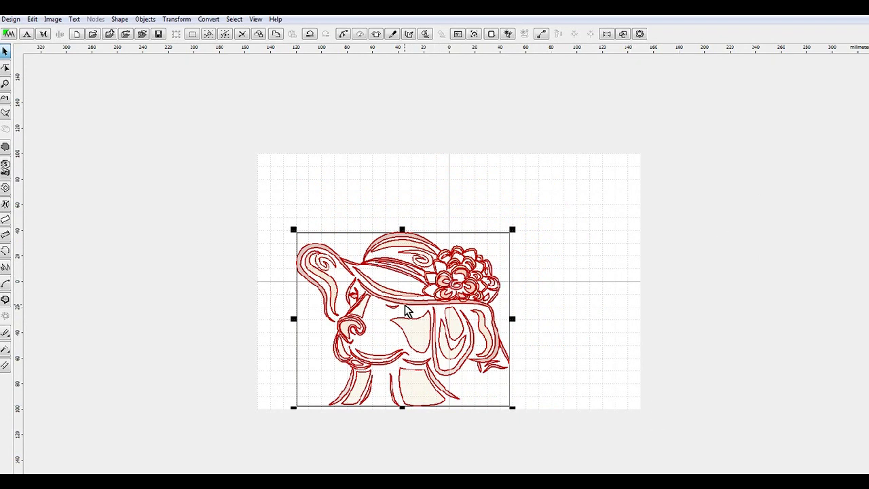
drag(404, 306, 445, 284)
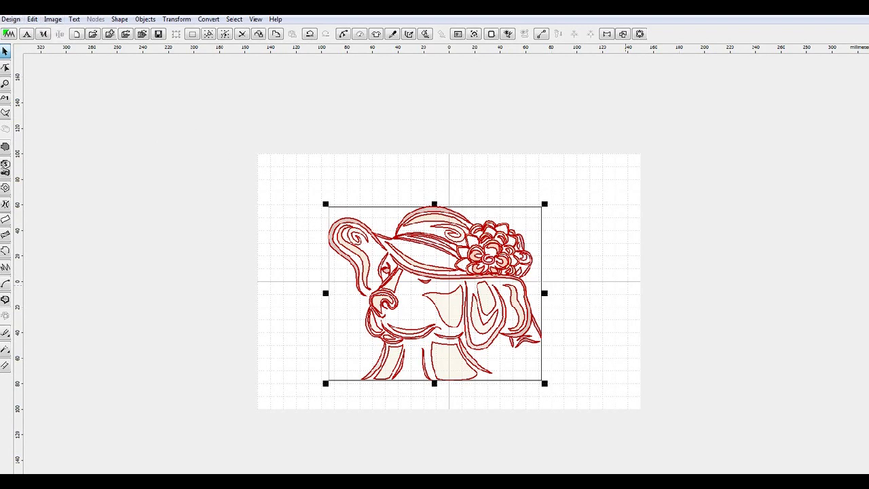
Undo the manual move and resize twice via Edit > Undo
click(32, 19)
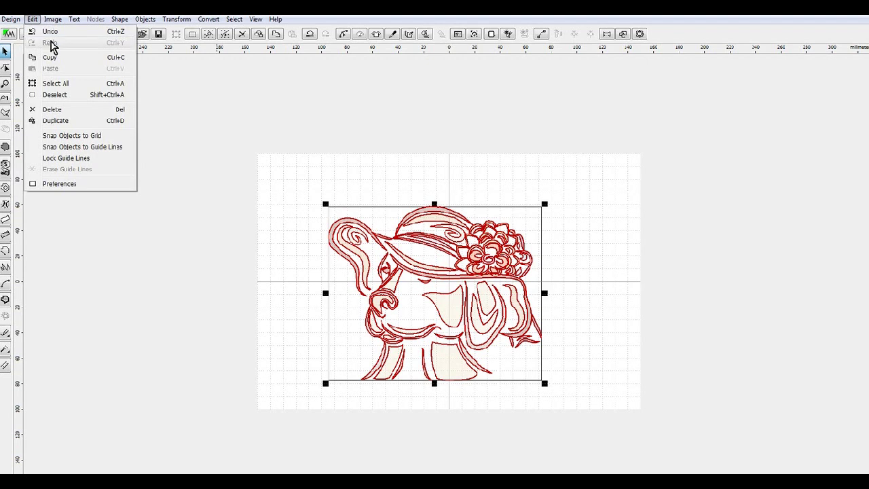
click(53, 37)
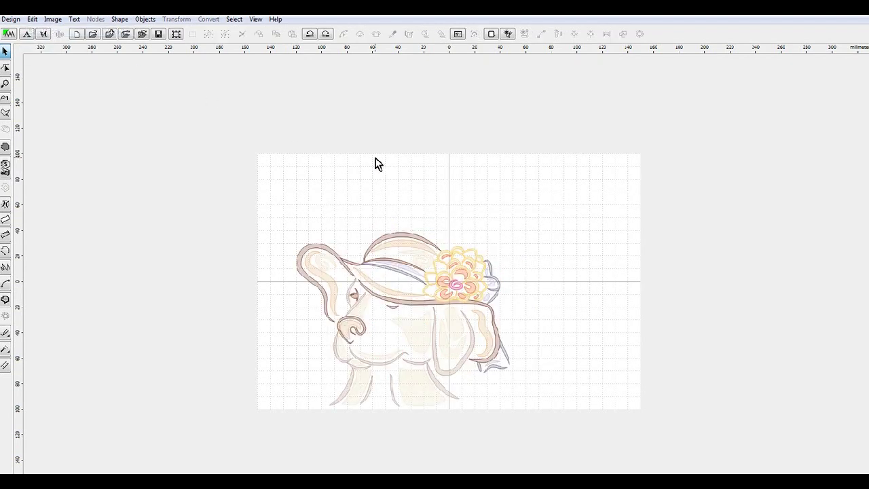
click(32, 19)
click(48, 38)
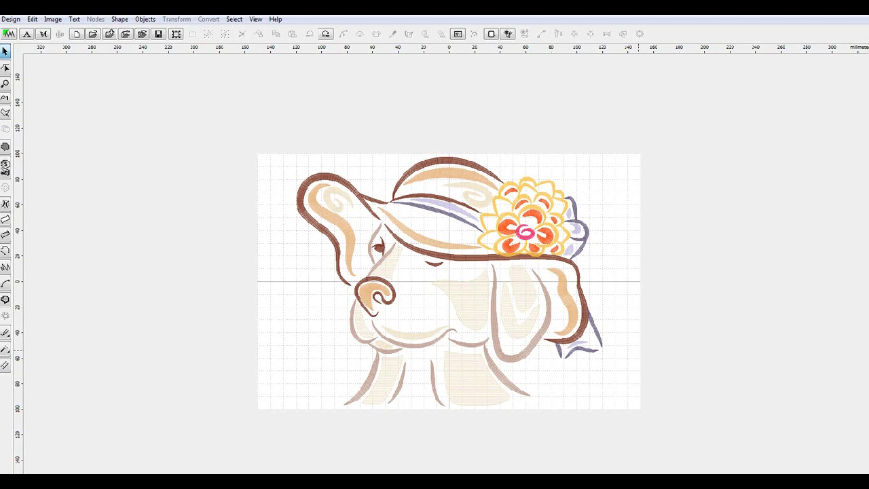
Select all objects with Ctrl+A and open the Transformation window
key(ctrl+a)
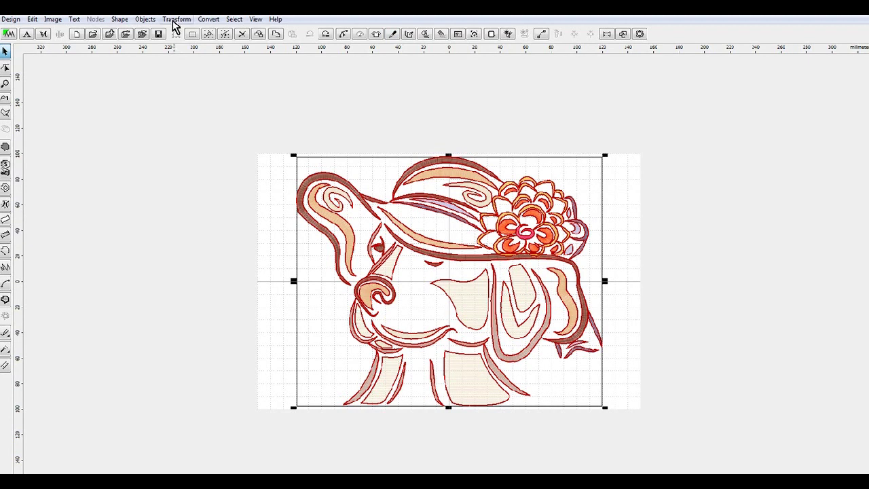
click(176, 21)
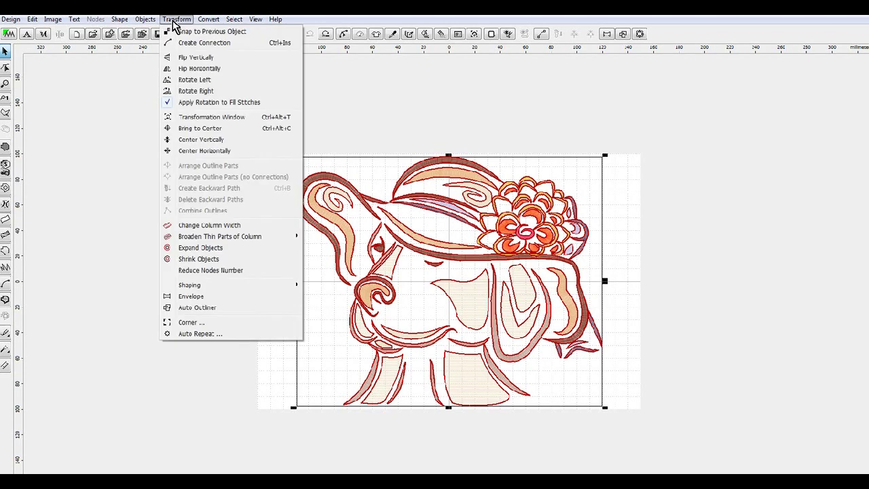
click(212, 121)
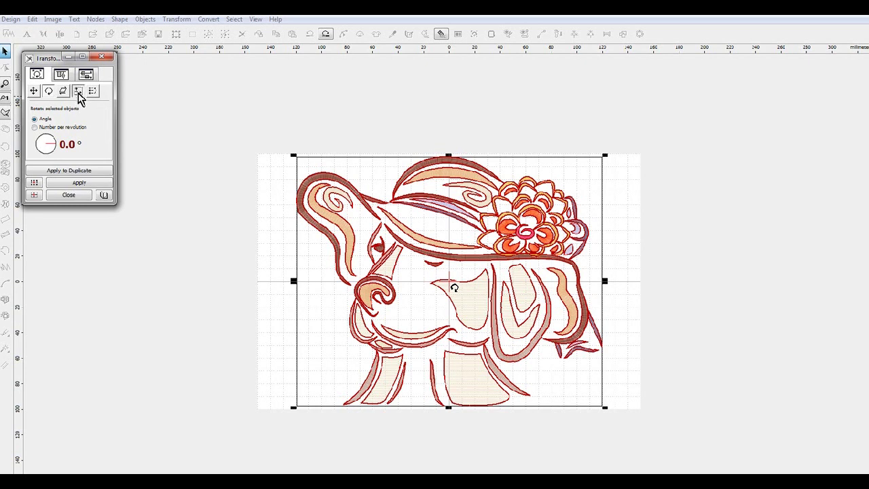
Switch the Transformation window to Resize with Keep Aspect Ratio ticked
click(78, 91)
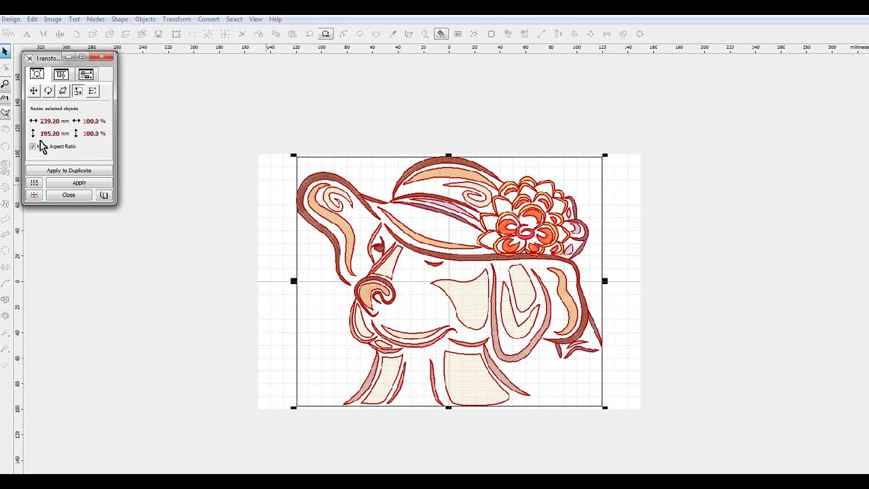
click(32, 145)
scroll(62, 140, up, 1)
scroll(62, 140, down, 1)
scroll(47, 142, down, 1)
Change the height from 195.20 to 125.00 mm and apply the proportional resize
click(33, 136)
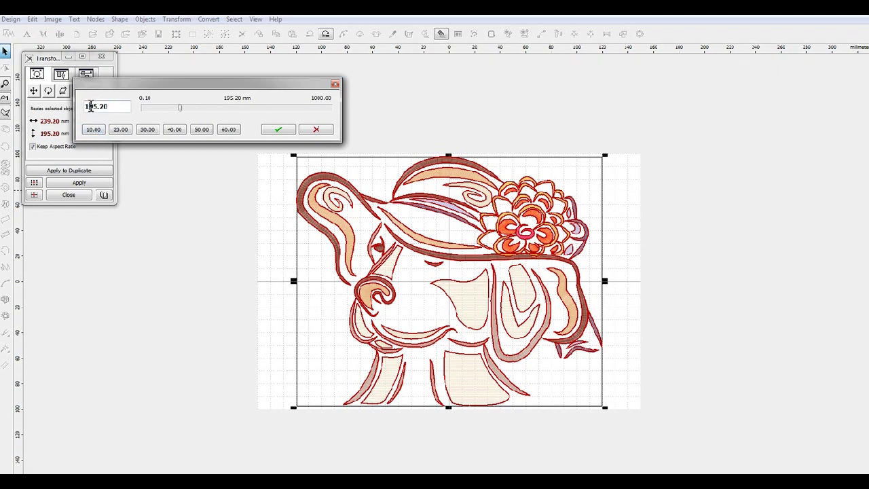
drag(90, 107, 122, 107)
text(25.00)
click(278, 129)
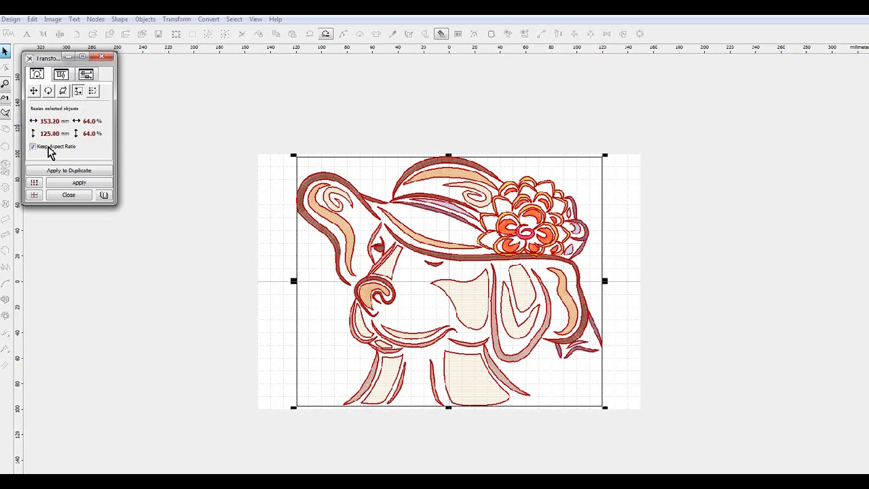
click(71, 184)
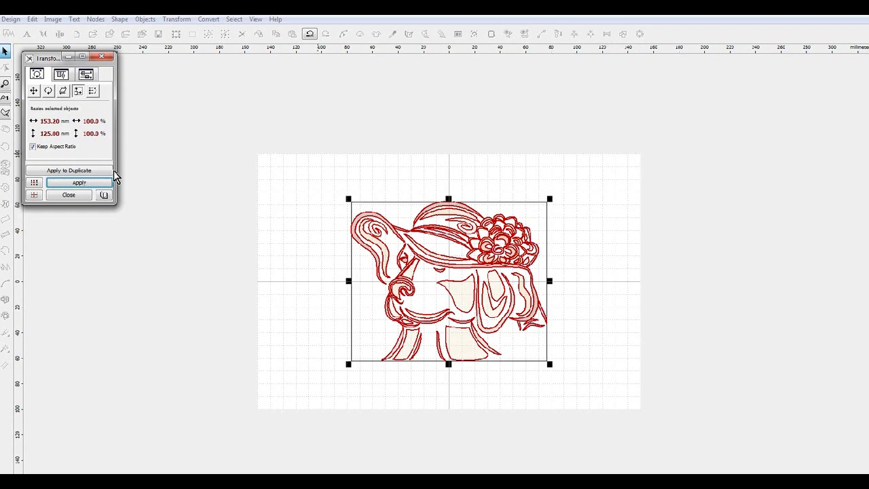
Close the Transformation window and set the Preferences hoop to BabyLock ESE 130 × 180 mm
click(70, 196)
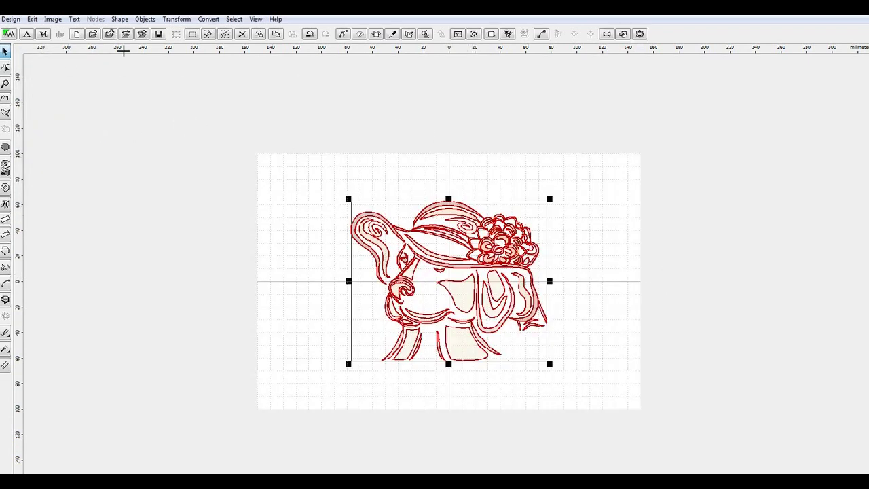
click(32, 20)
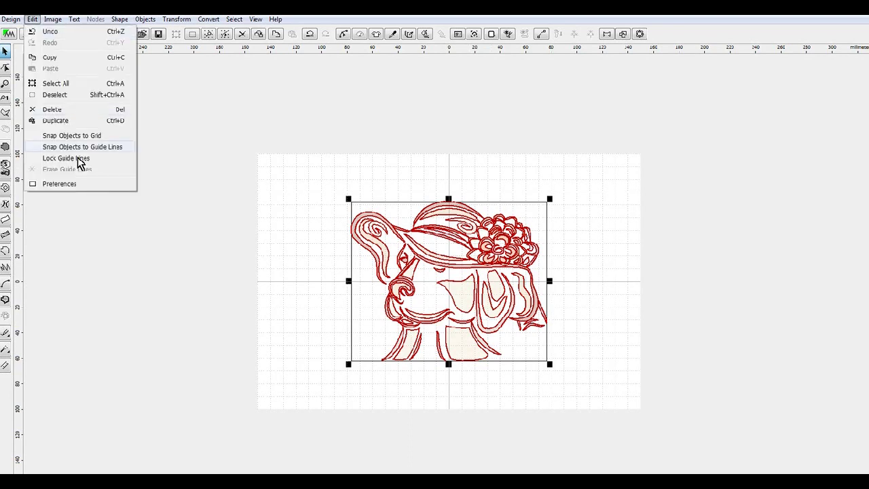
click(98, 184)
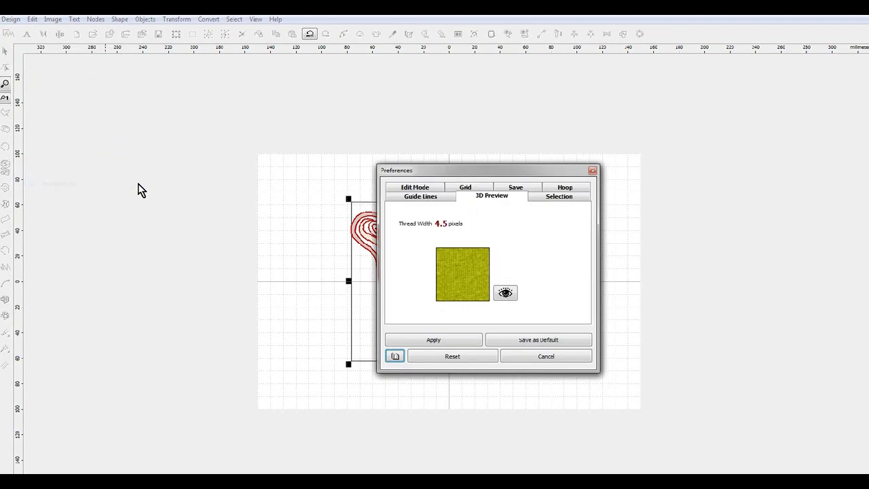
click(584, 190)
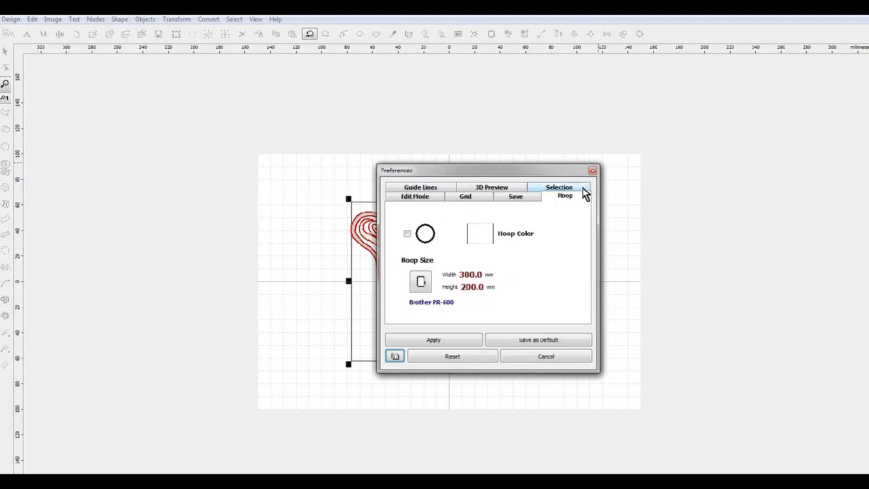
click(421, 286)
click(578, 168)
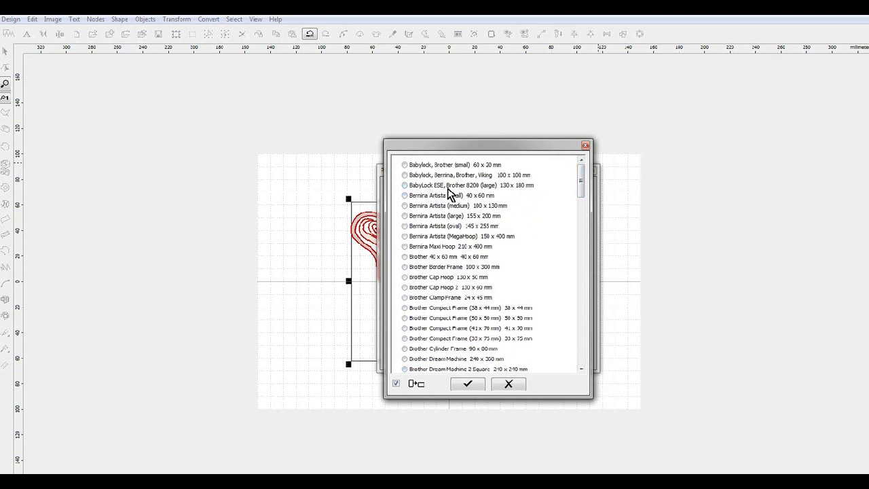
click(529, 190)
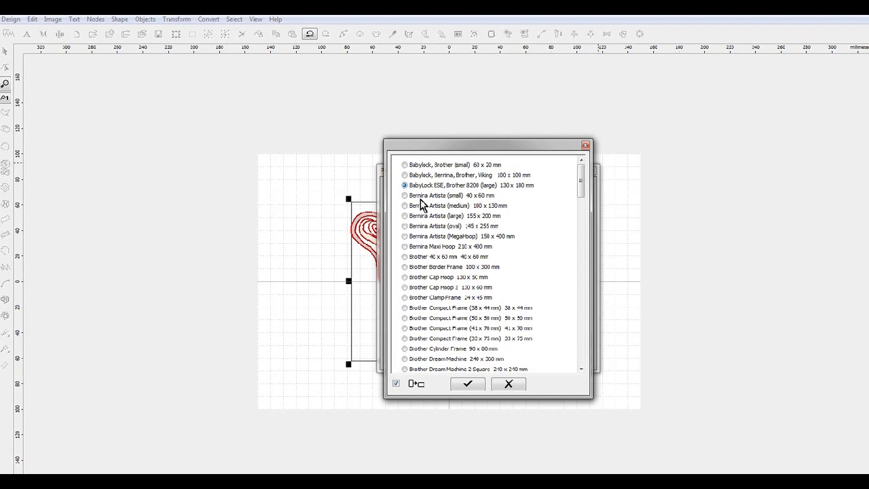
click(468, 386)
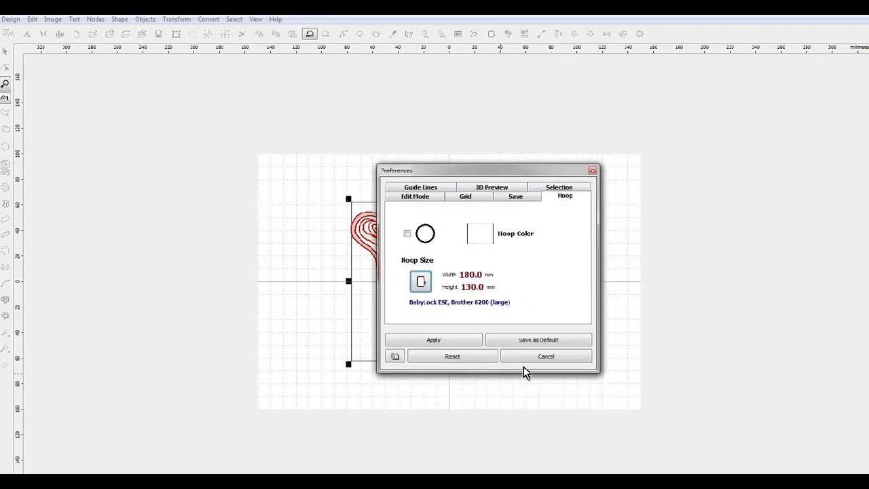
click(460, 341)
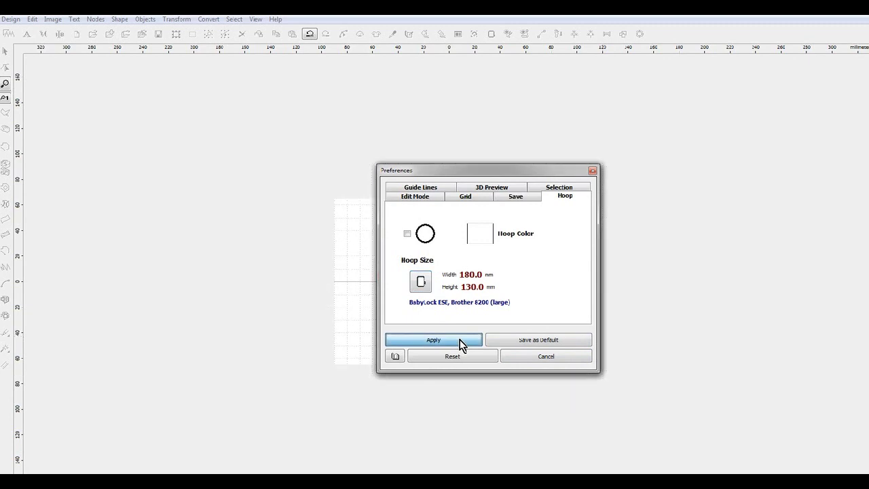
Centre the resized dog design in the hoop with Transform > Bring to Center
click(177, 20)
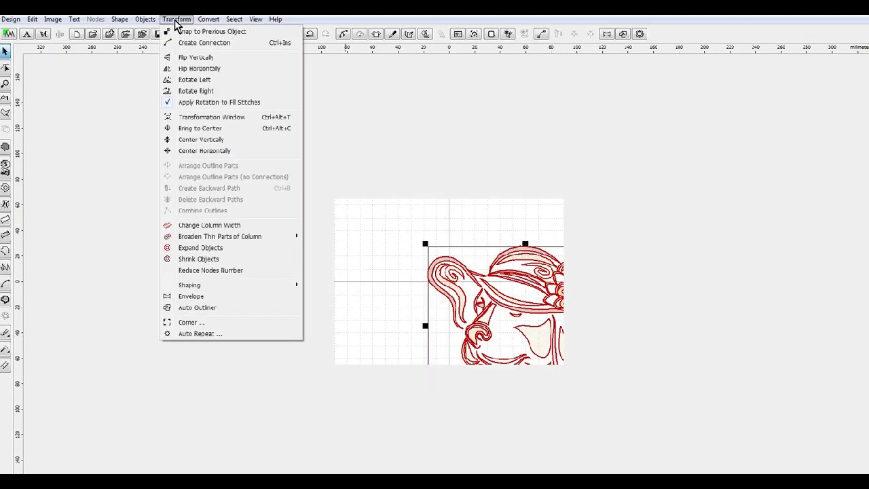
click(212, 131)
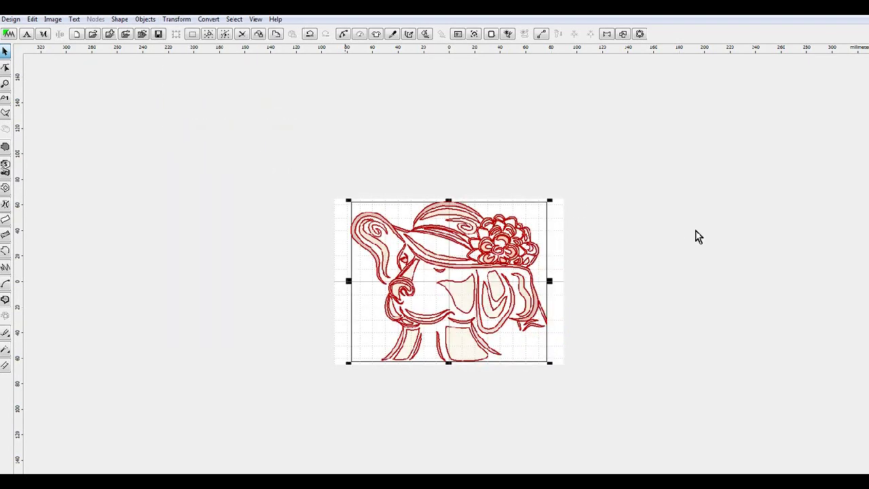
click(558, 257)
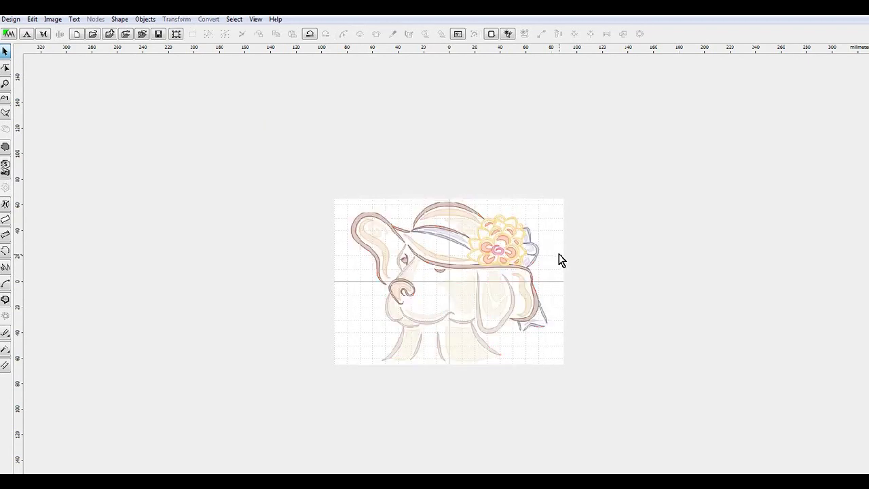
scroll(475, 252, up, 2)
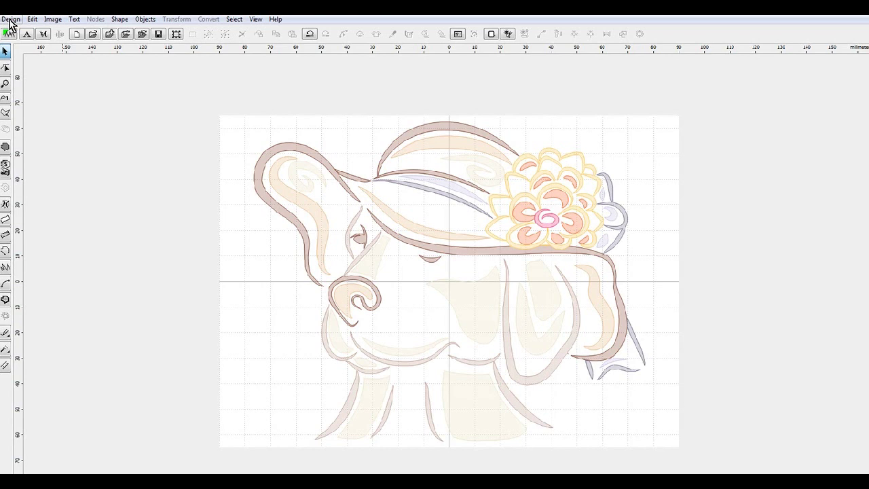
Save the design via Save As as an Embird Outline file named dogdays-bx-l
click(9, 20)
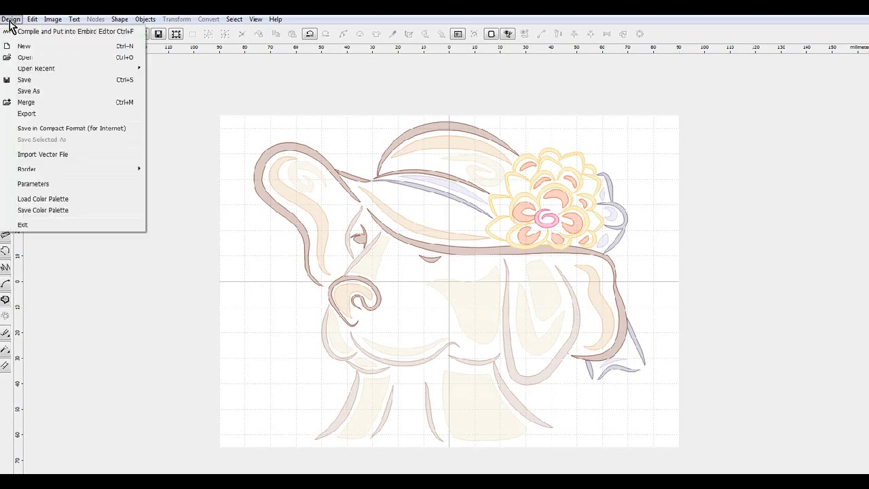
click(42, 92)
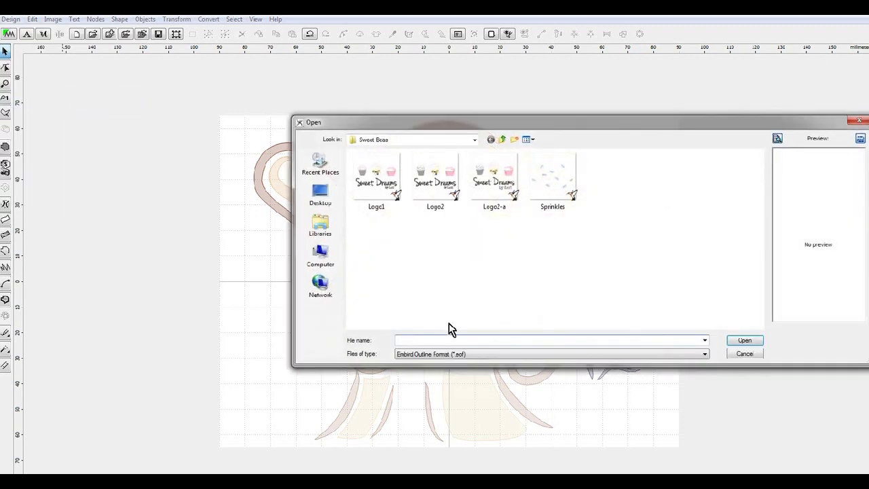
text(do)
key(BackSpace)
key(BackSpace)
text(days-bx/)
click(744, 340)
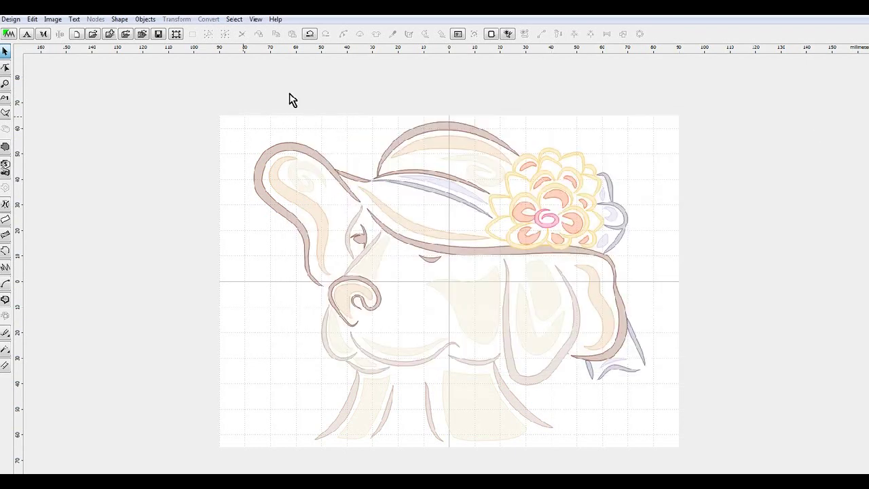